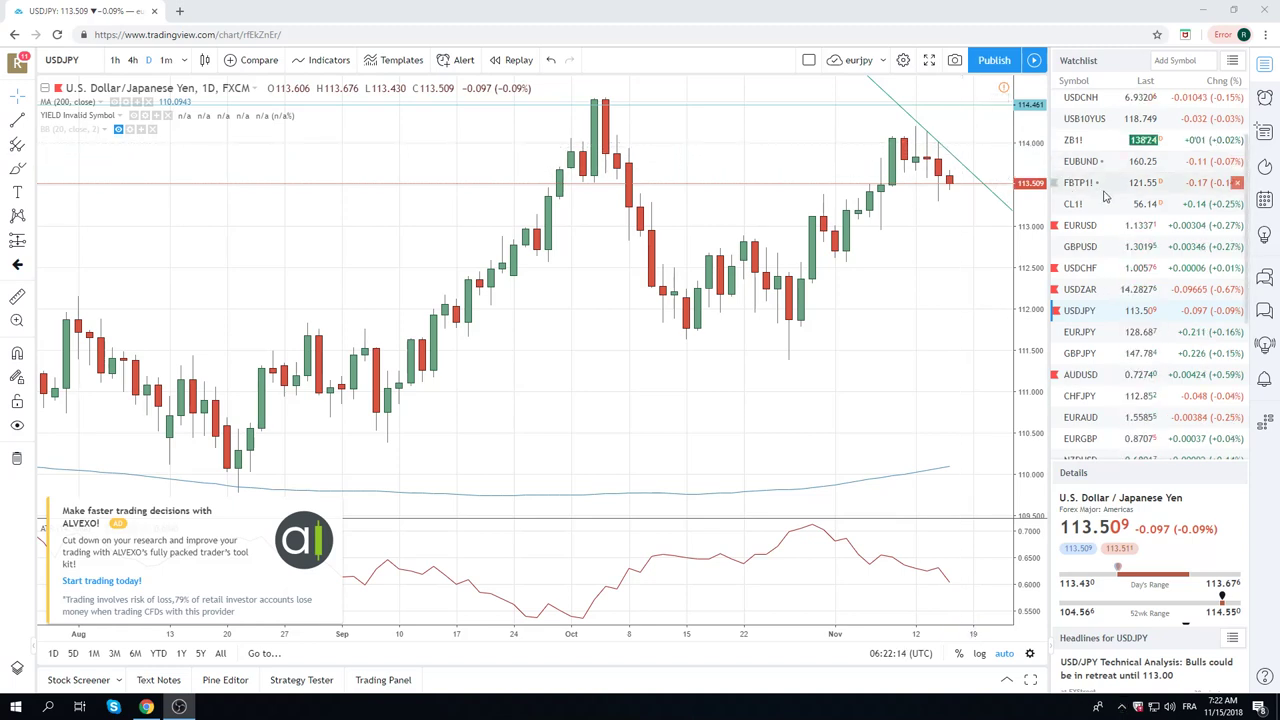
Switch the daily chart from USDJPY to EURUSD, then to USDZAR, using the watchlist.
click(1087, 236)
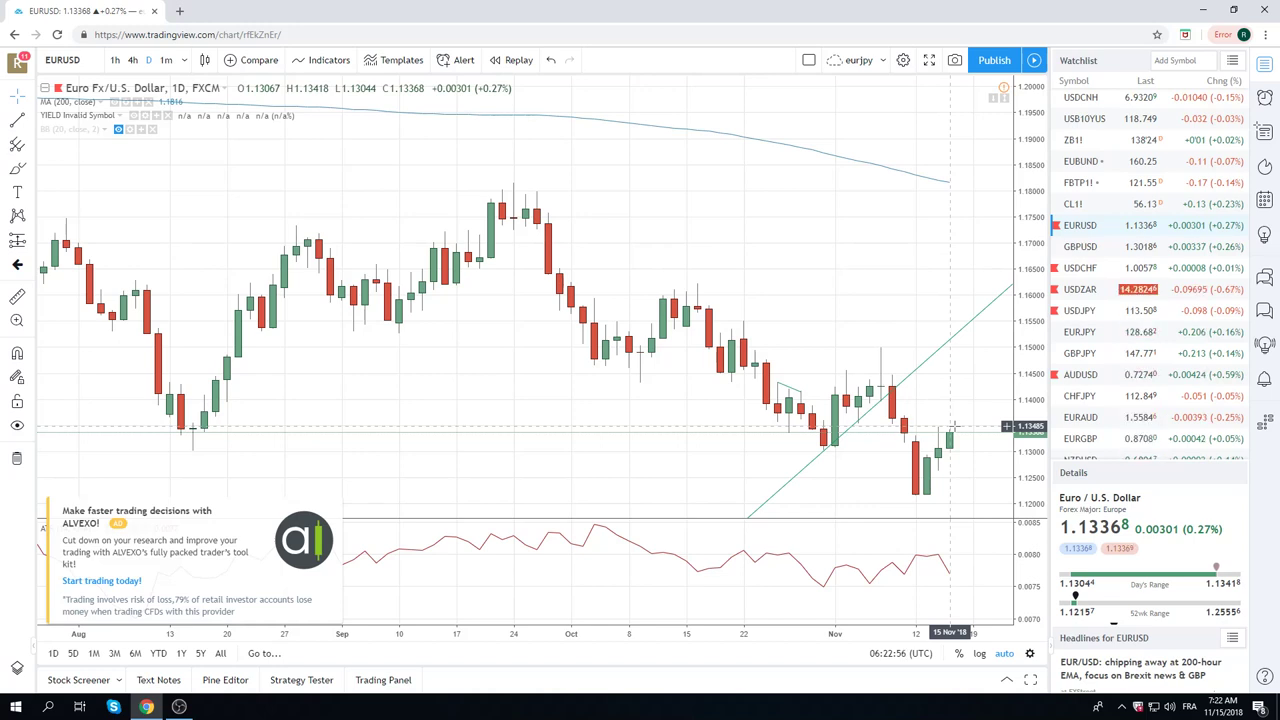
click(1080, 289)
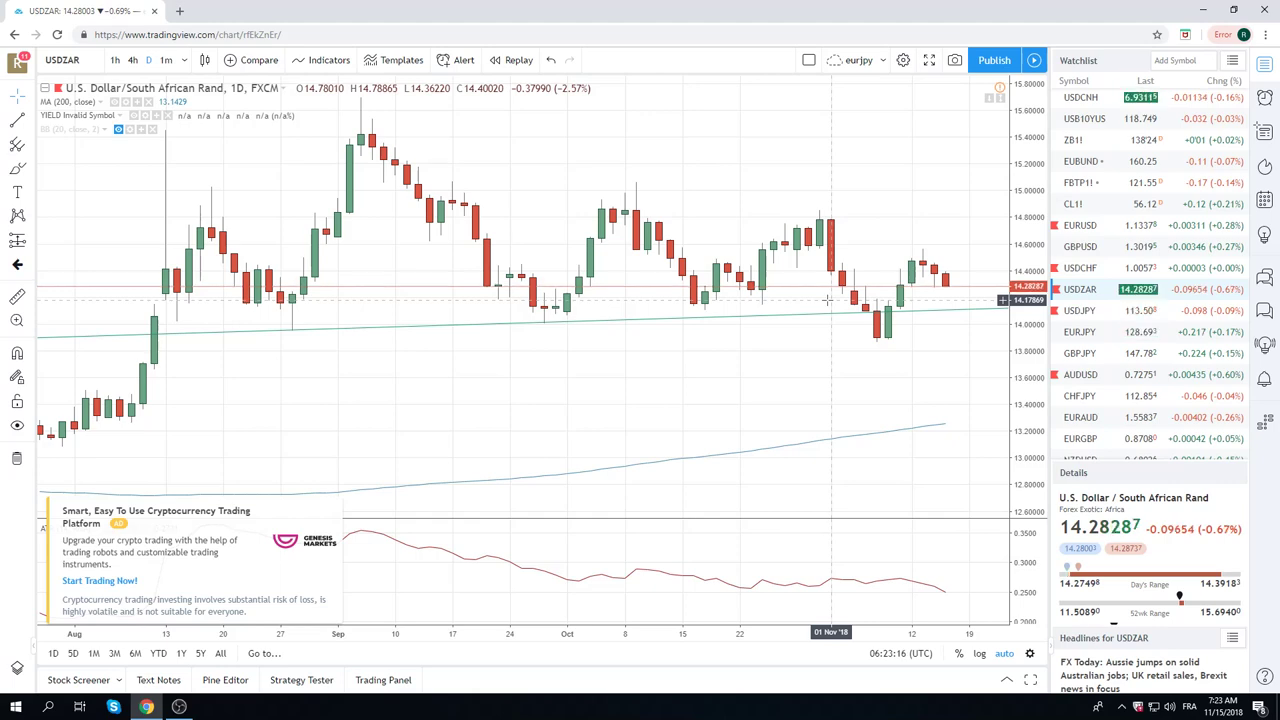
Chart the daily Australian Dollar/U.S. Dollar (AUDUSD) pair from the watchlist.
click(1075, 382)
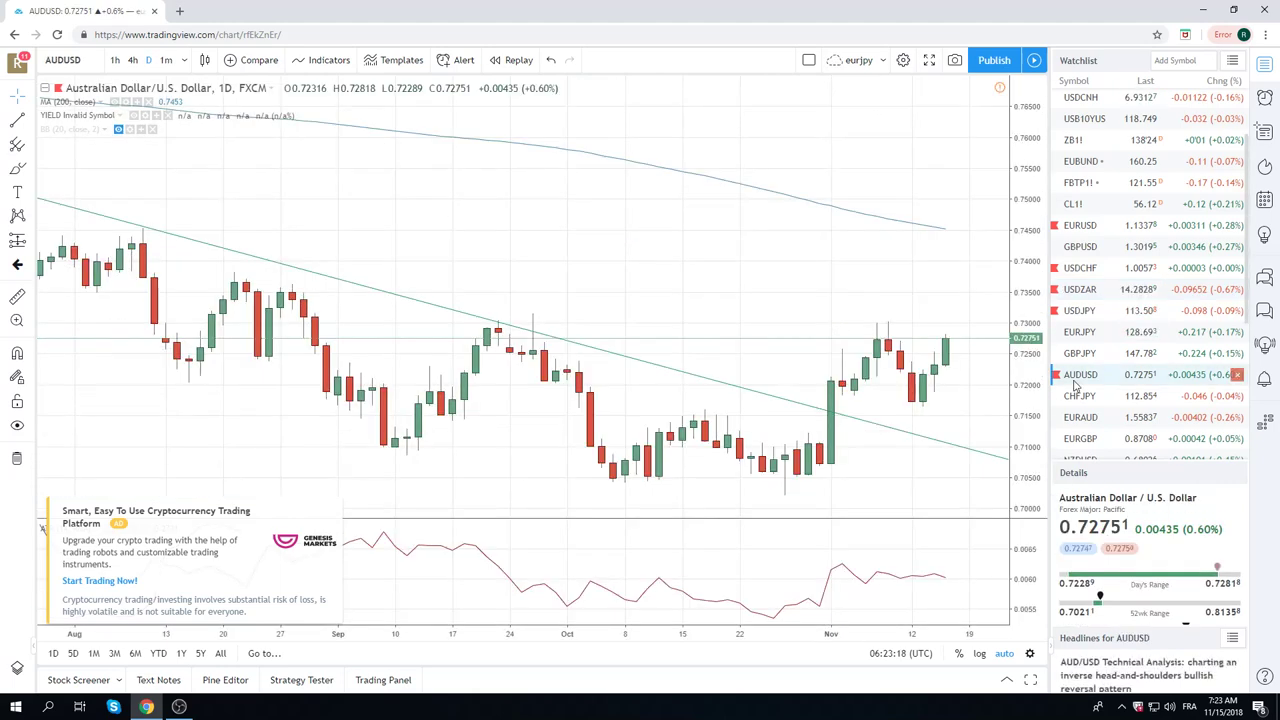
Put AUDUSD on 1-hour candles, zoomed out to about a month, mid-October to mid-November.
click(115, 60)
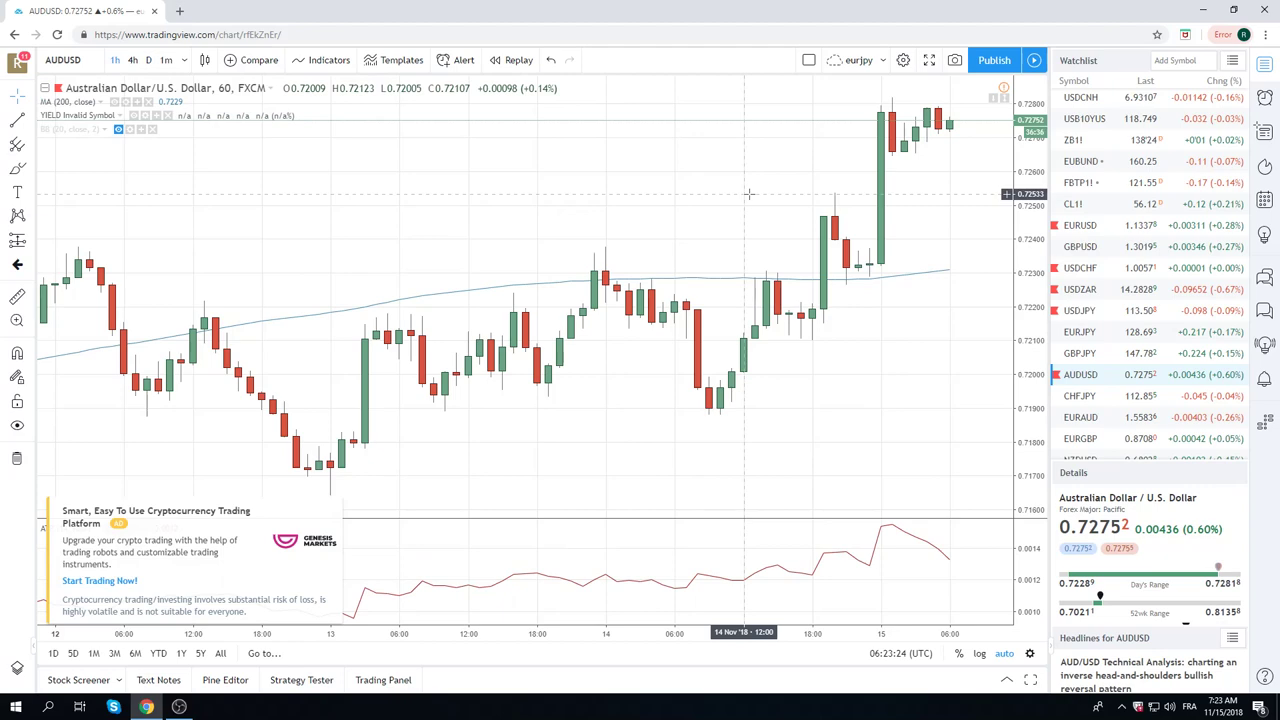
scroll(748, 193, down, 4)
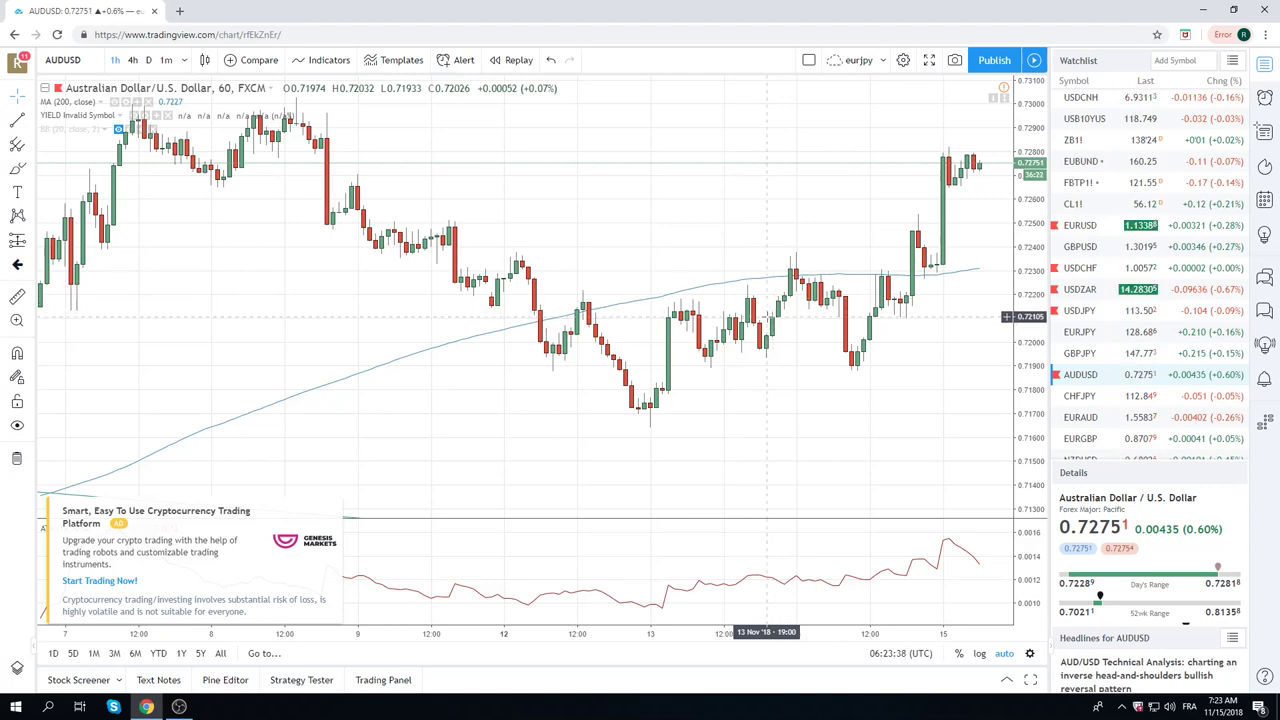
text(4h)
key(Return)
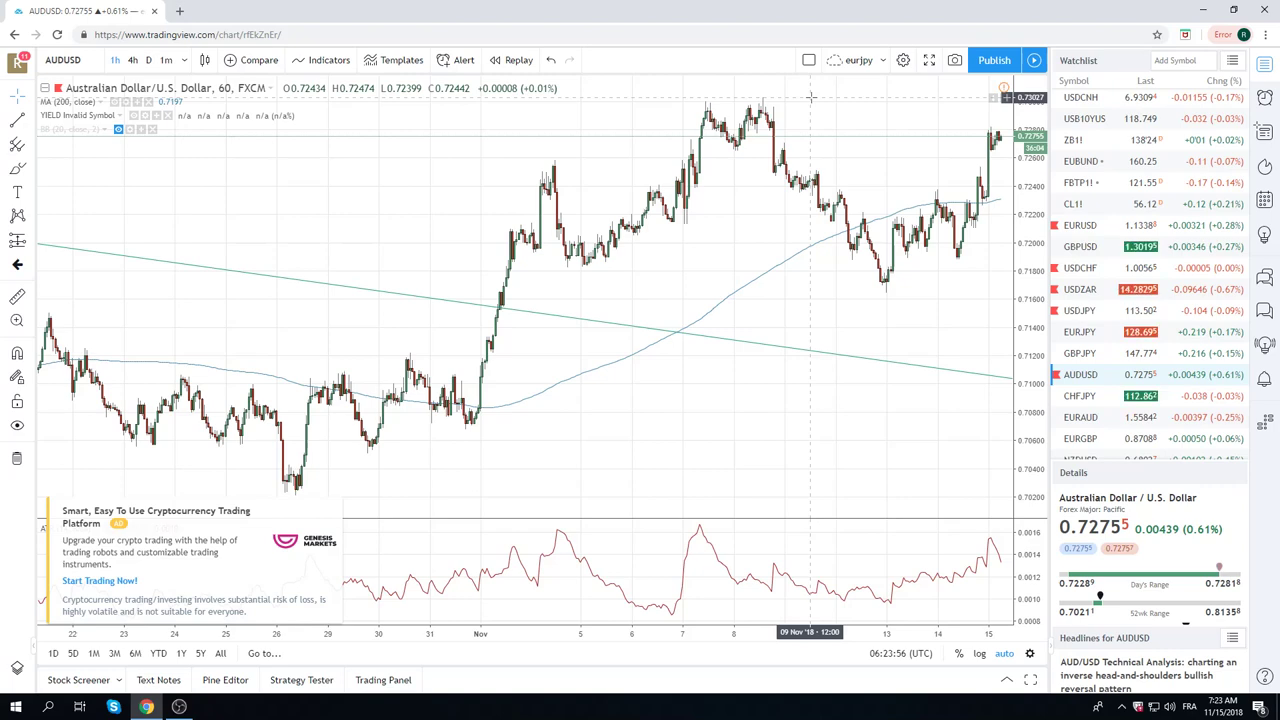
scroll(687, 210, down, 4)
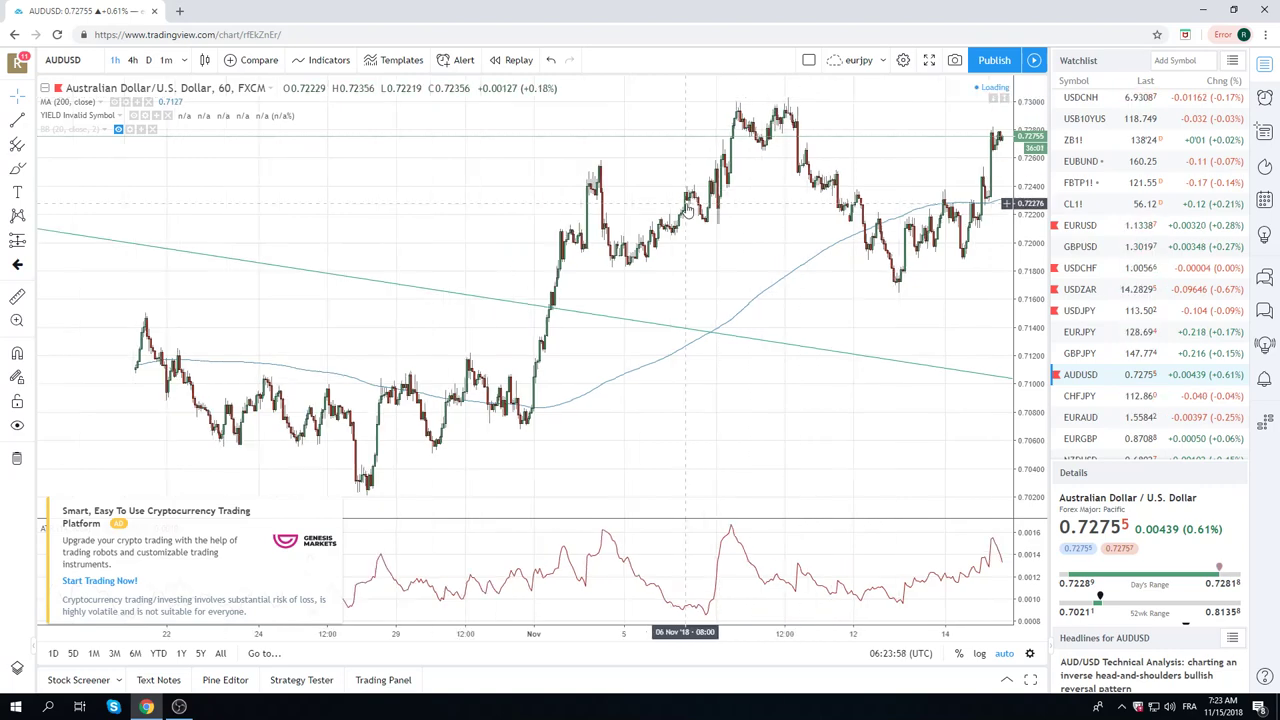
scroll(703, 229, up, 2)
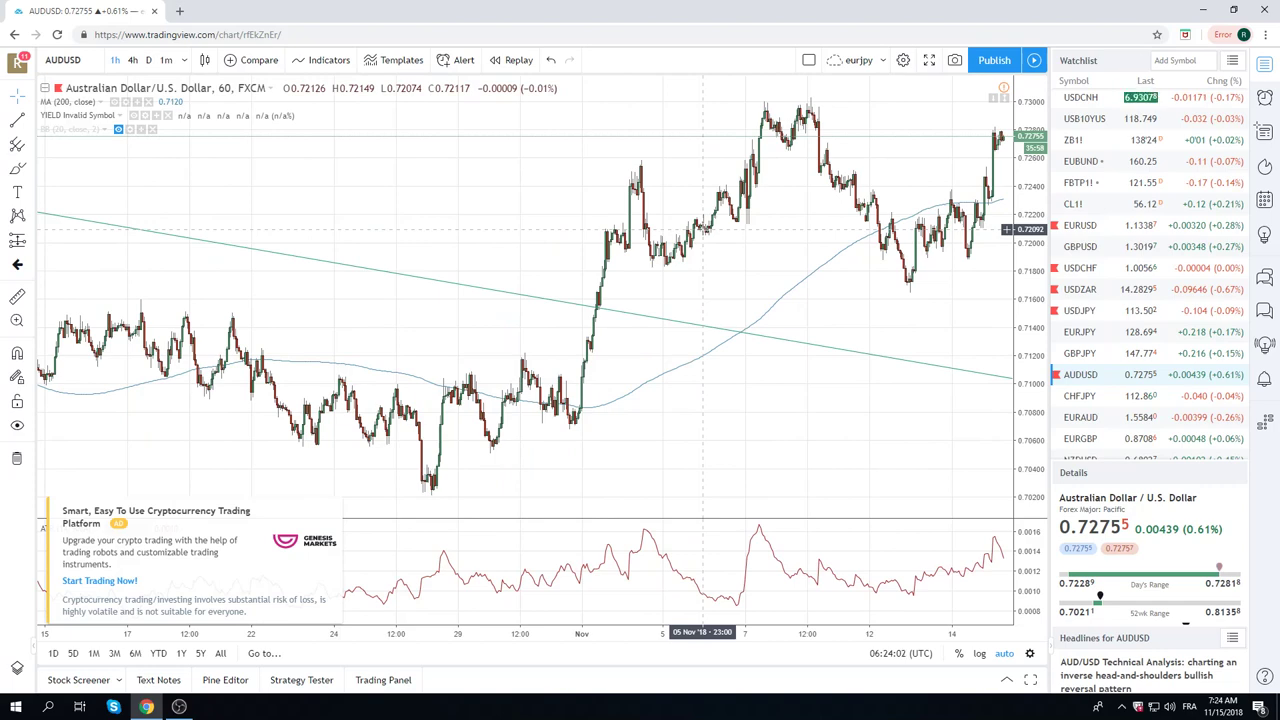
Flip the hourly chart through USDCNH and AUDUSD, settling on EURJPY (Euro/Japanese Yen).
click(1136, 102)
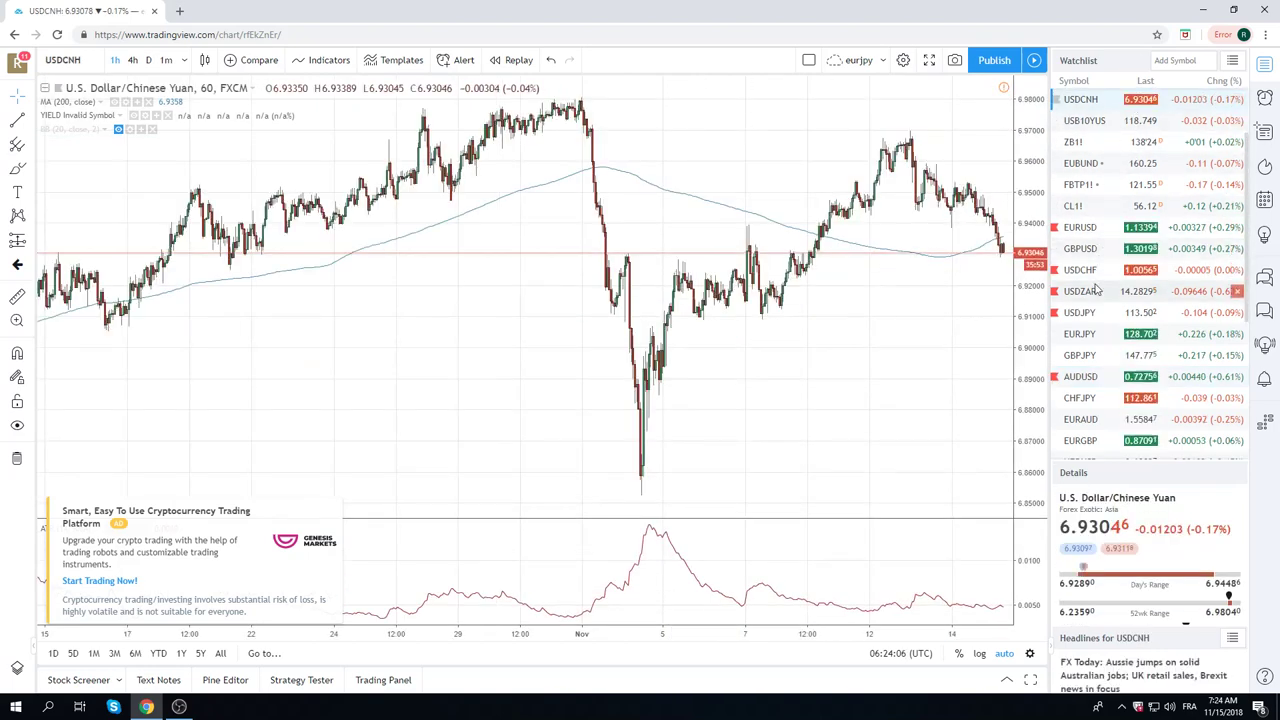
click(1078, 376)
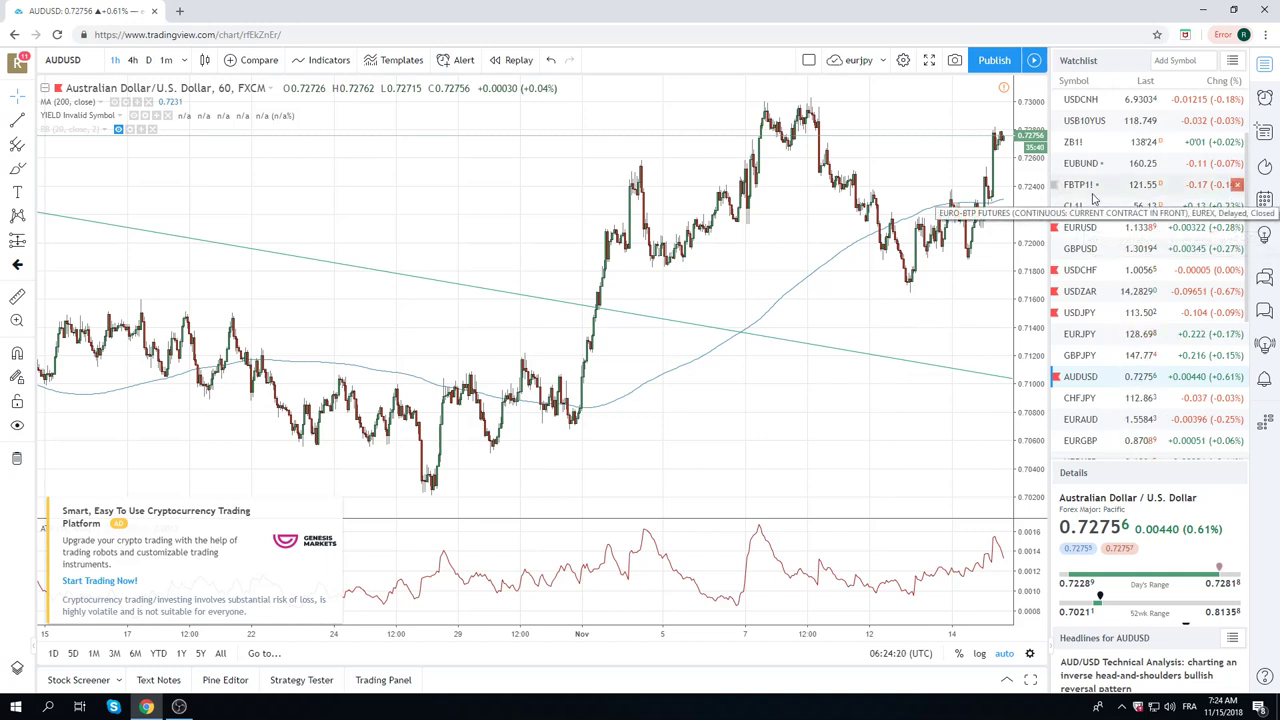
click(1085, 338)
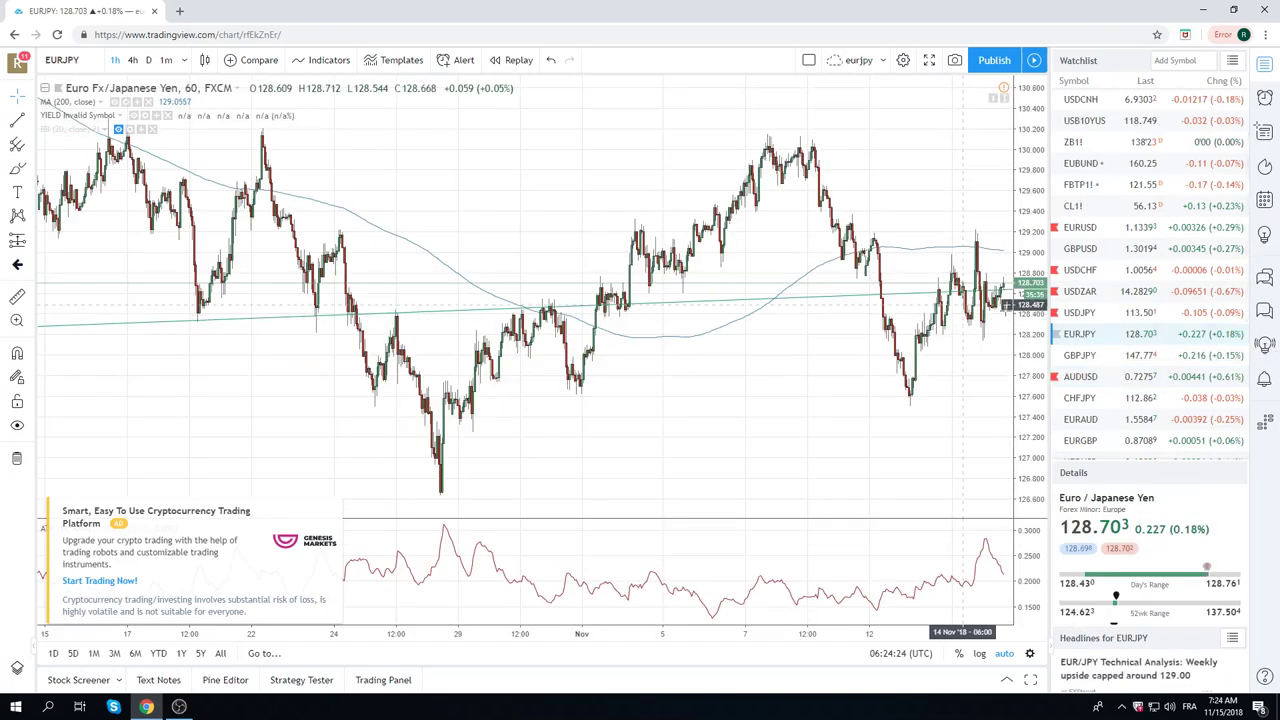
scroll(1082, 307, down, 1)
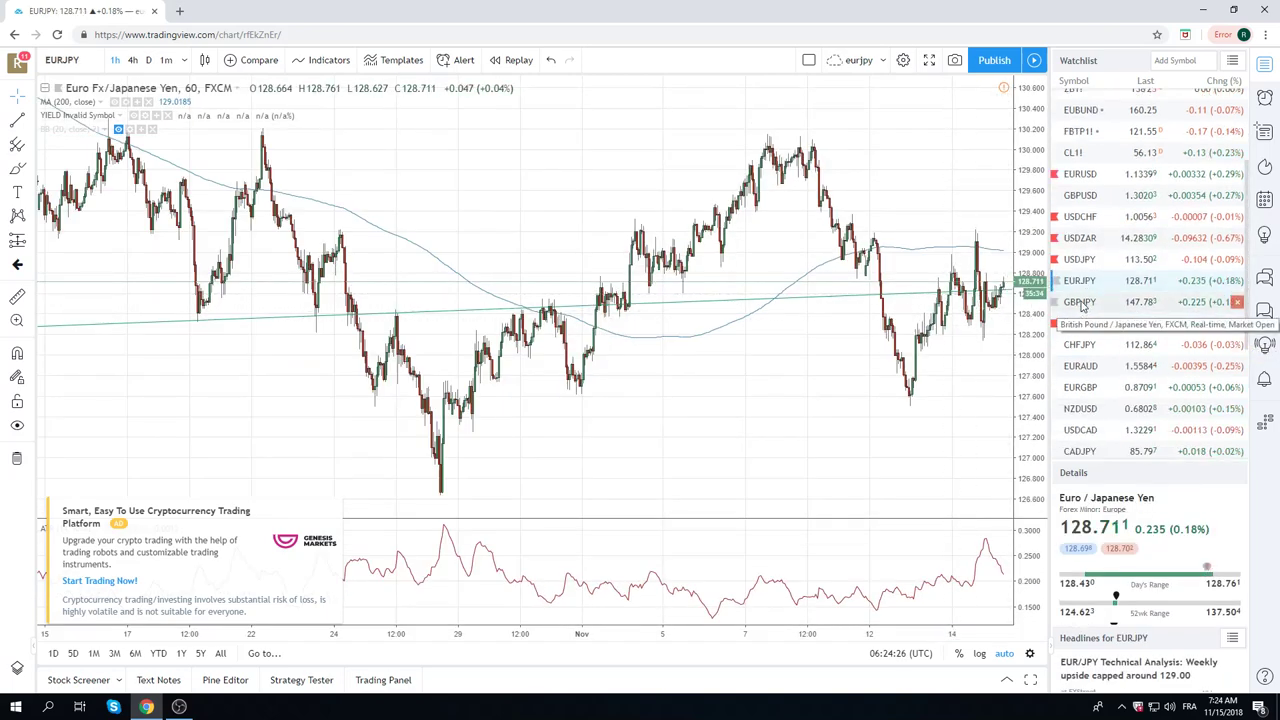
scroll(1082, 307, down, 1)
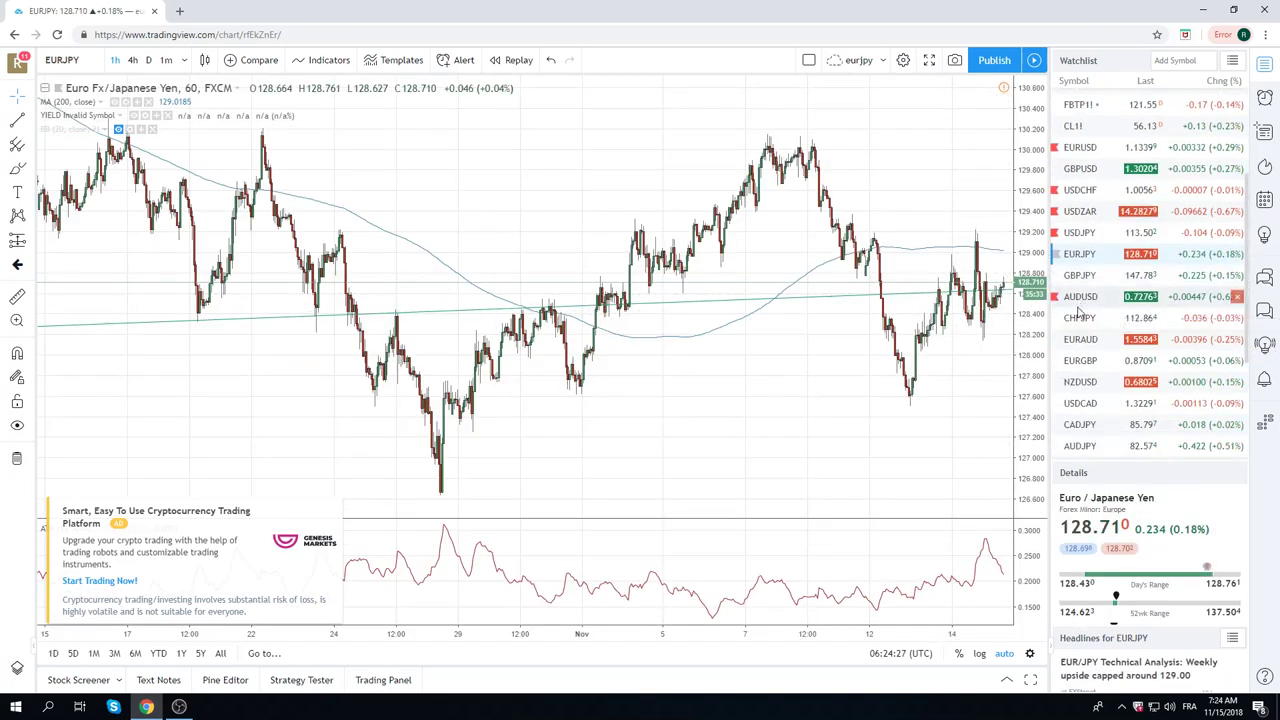
Chart USDCAD on 1-hour candles, then browse the watchlist symbols up and down.
click(1082, 403)
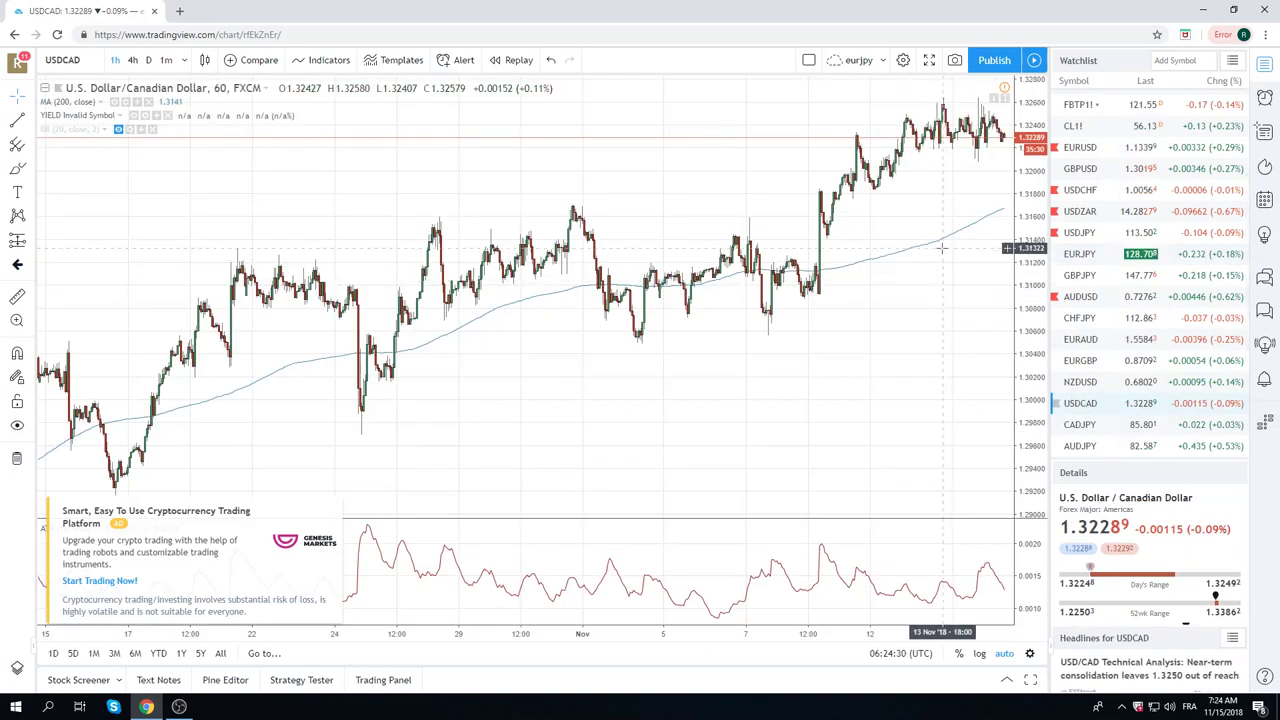
scroll(1118, 265, down, 2)
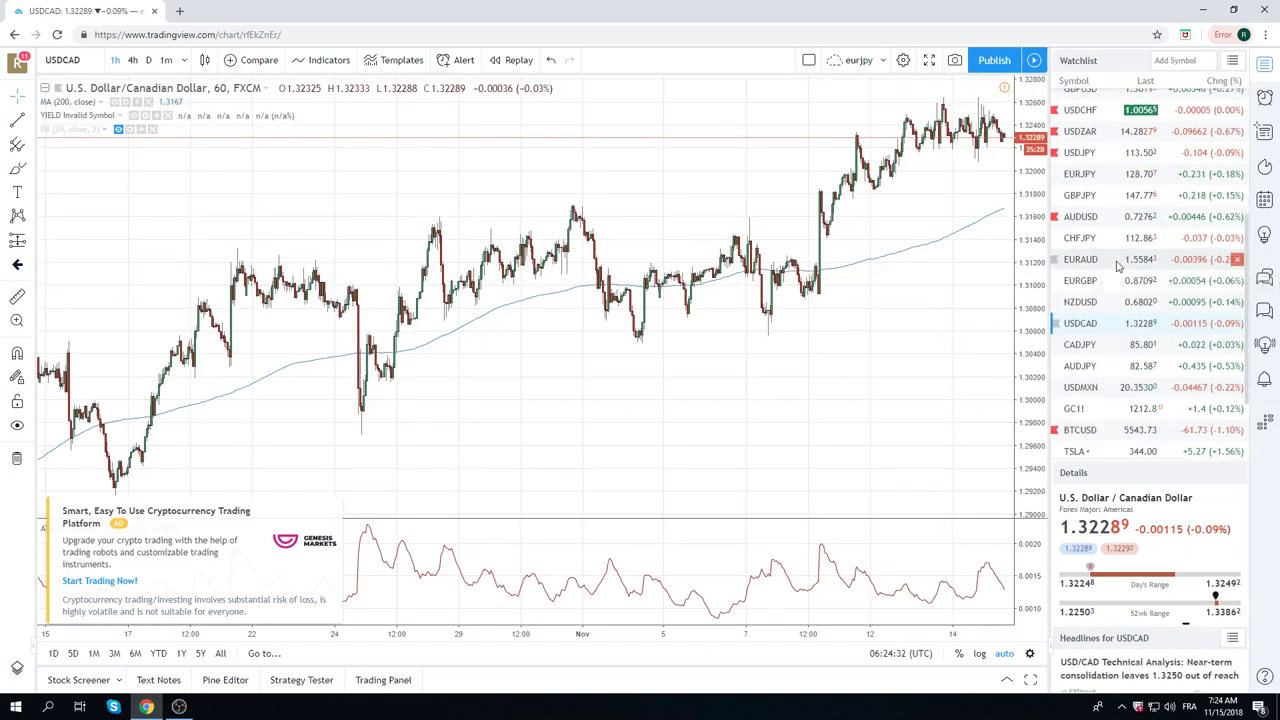
scroll(1118, 265, down, 2)
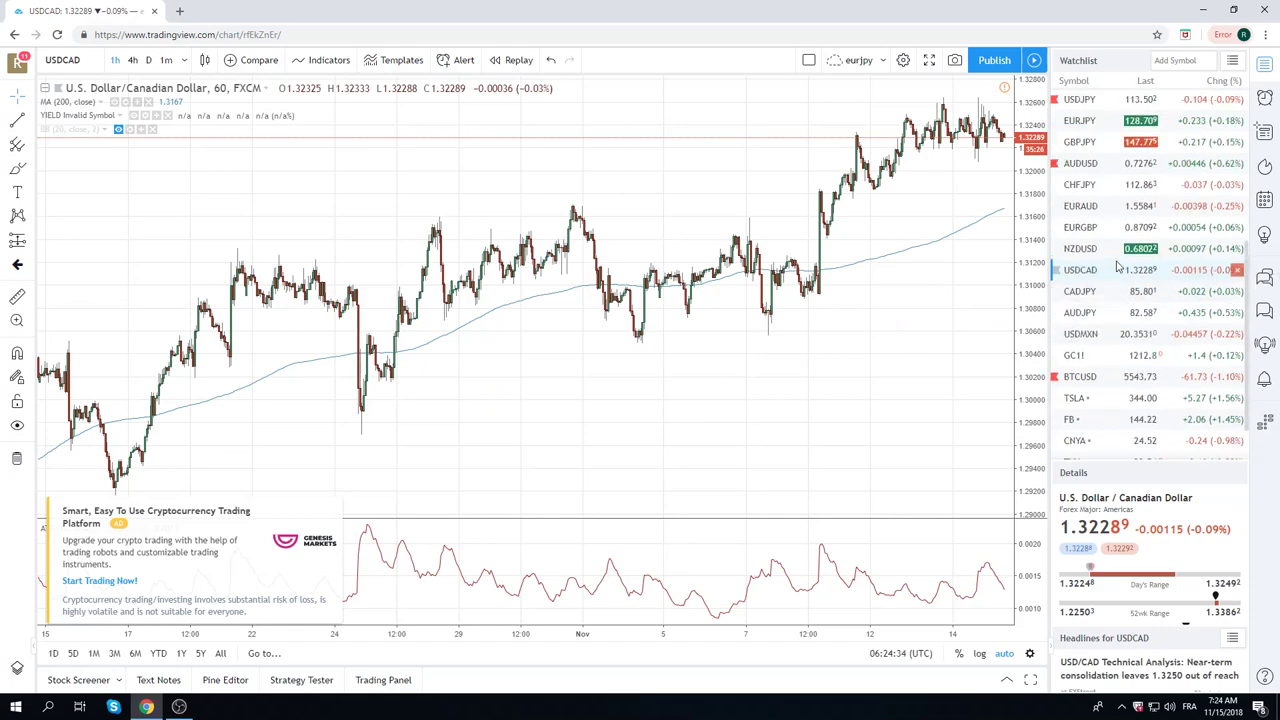
scroll(1118, 265, up, 1)
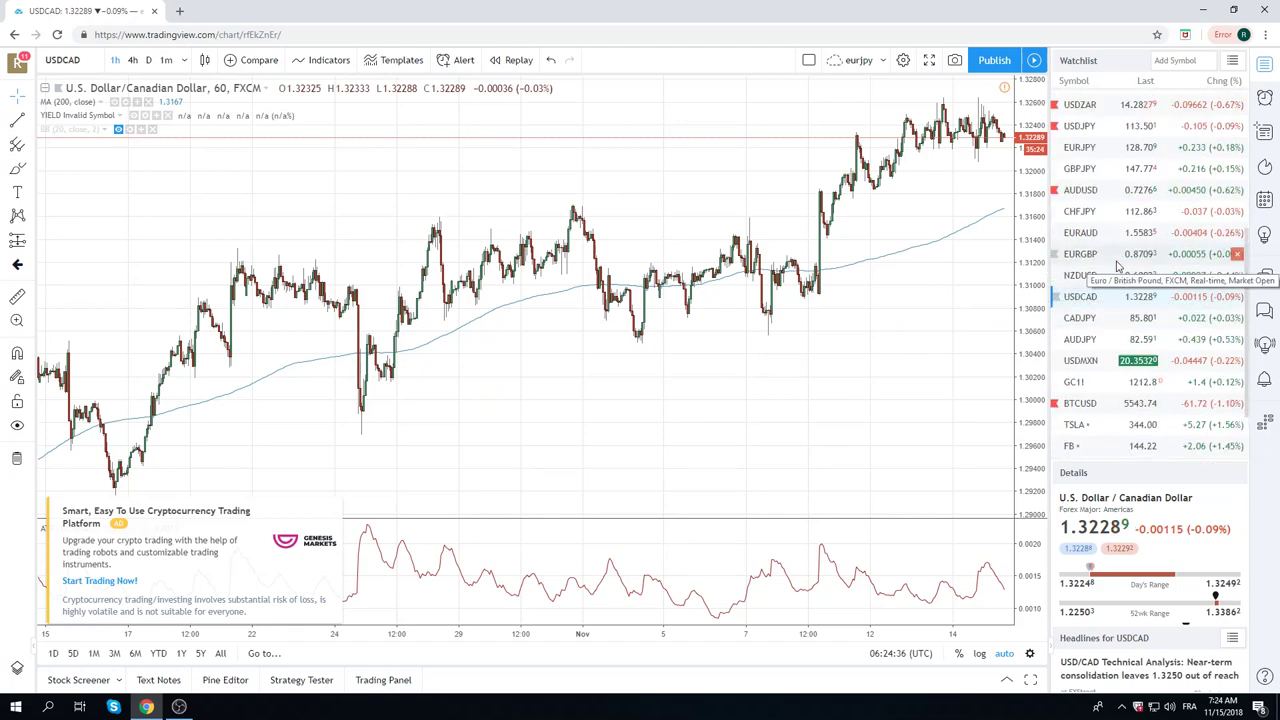
scroll(1118, 265, up, 4)
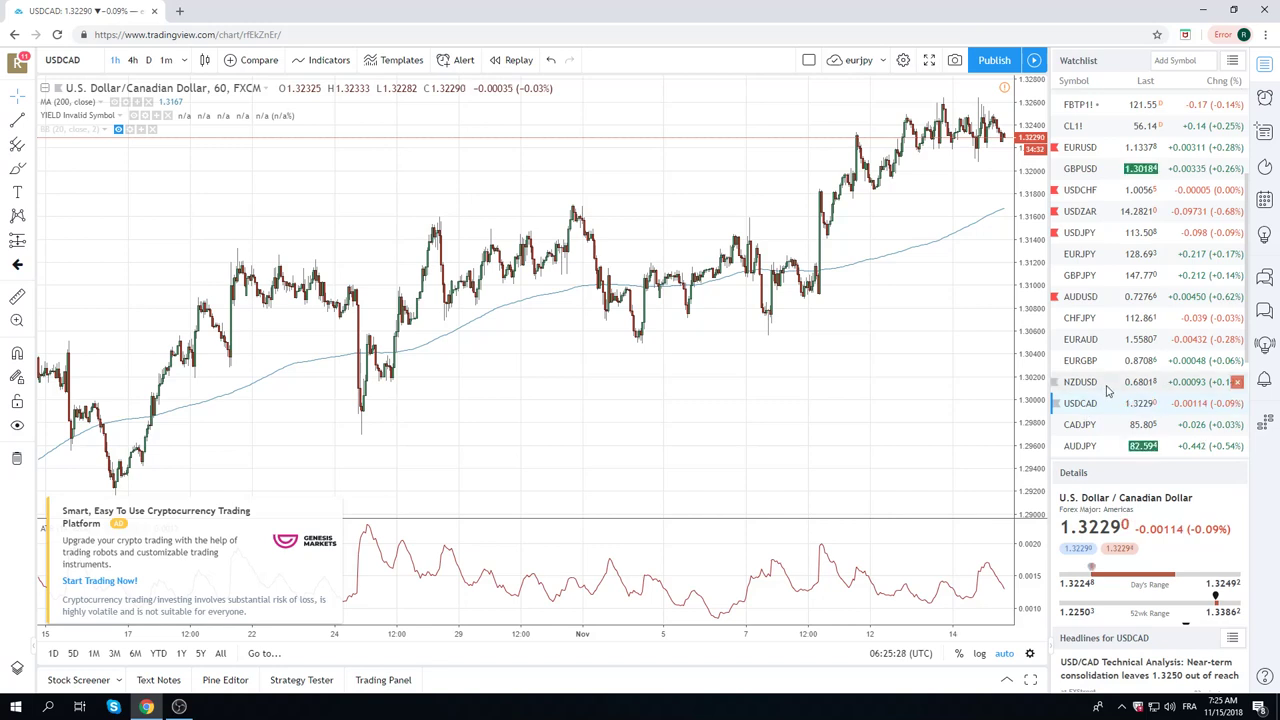
scroll(1083, 413, down, 1)
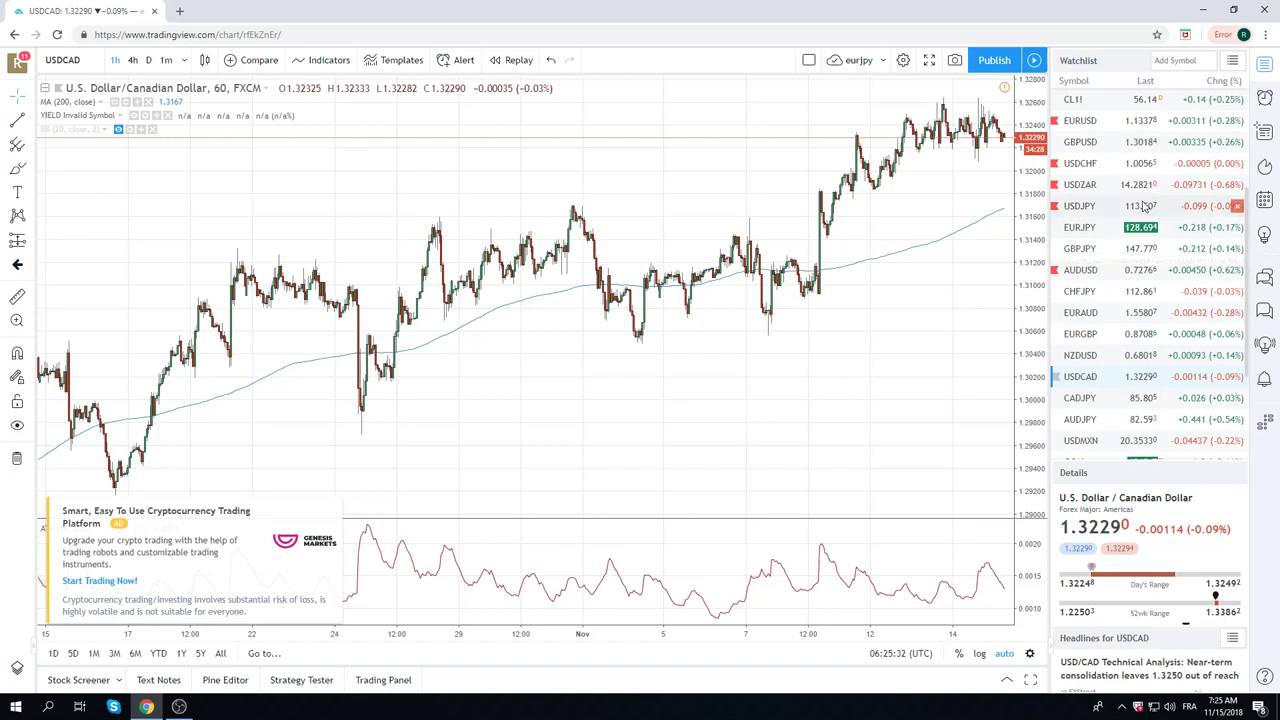
scroll(1145, 230, down, 1)
scroll(1145, 205, down, 1)
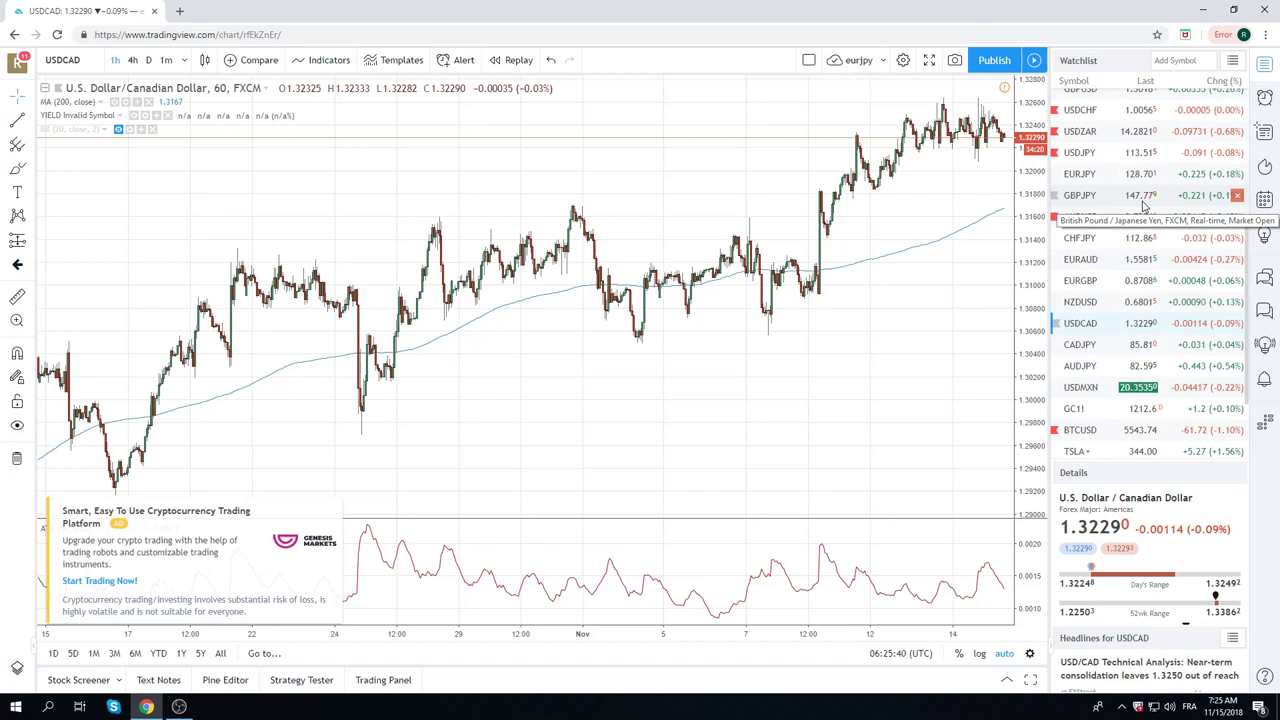
scroll(1145, 205, up, 2)
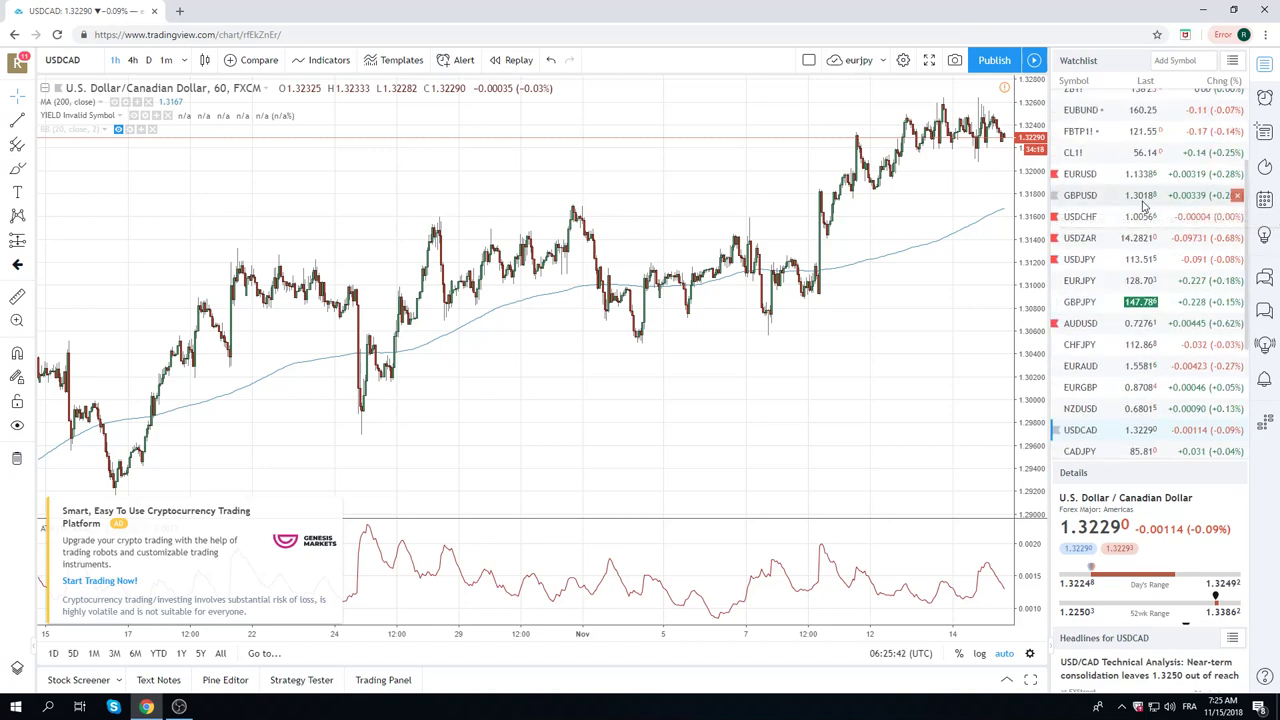
scroll(1133, 255, up, 1)
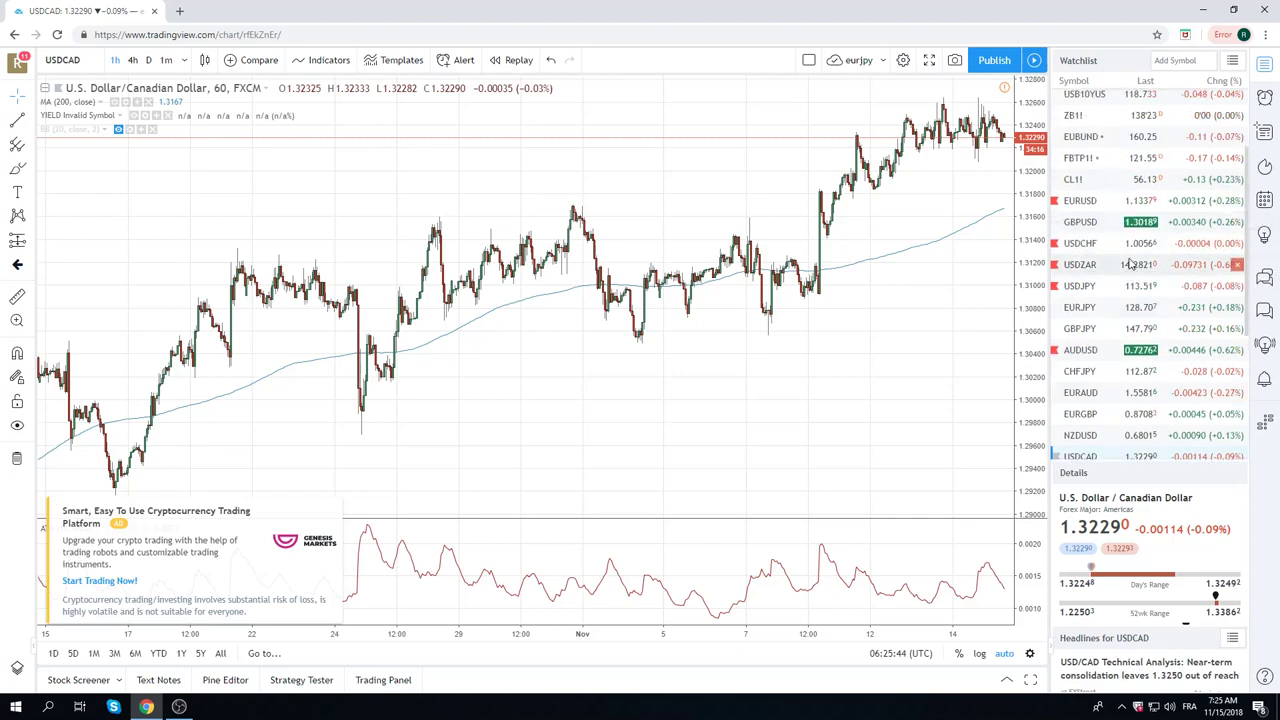
Chart GBPUSD on 1-hour candles and dismiss the Skype and Chrome notification pop-ups.
click(1100, 224)
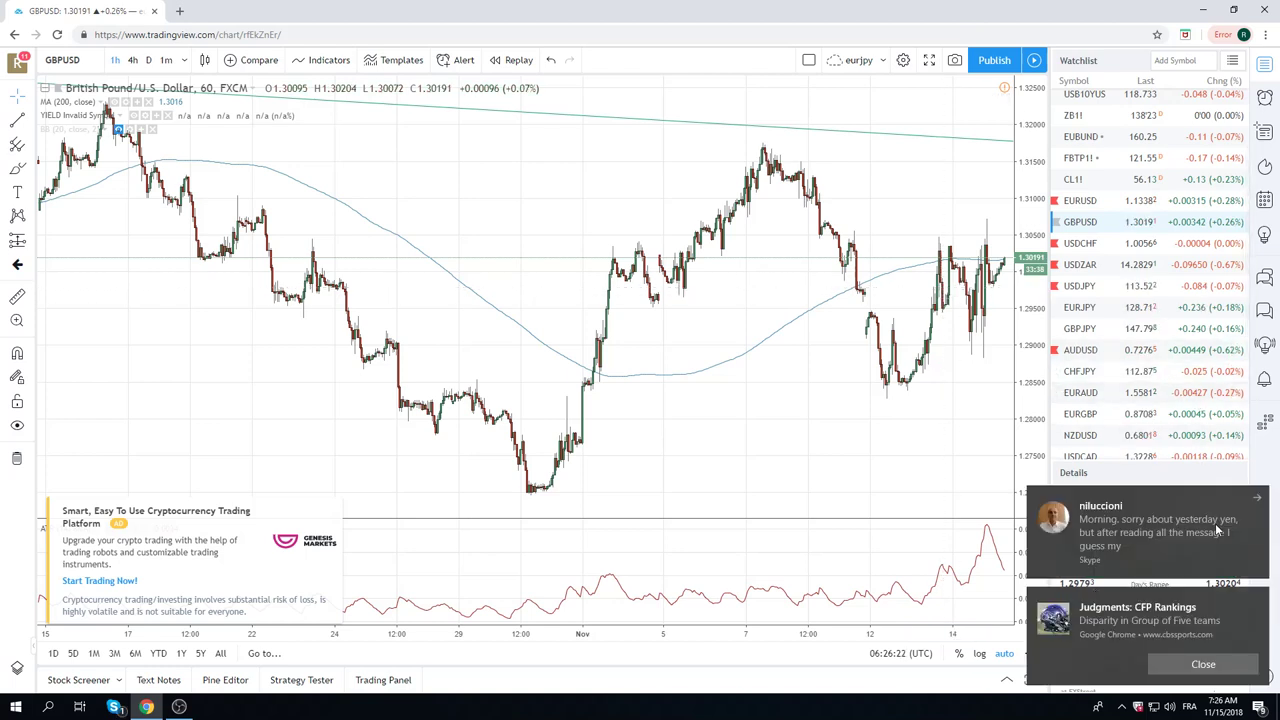
click(1256, 499)
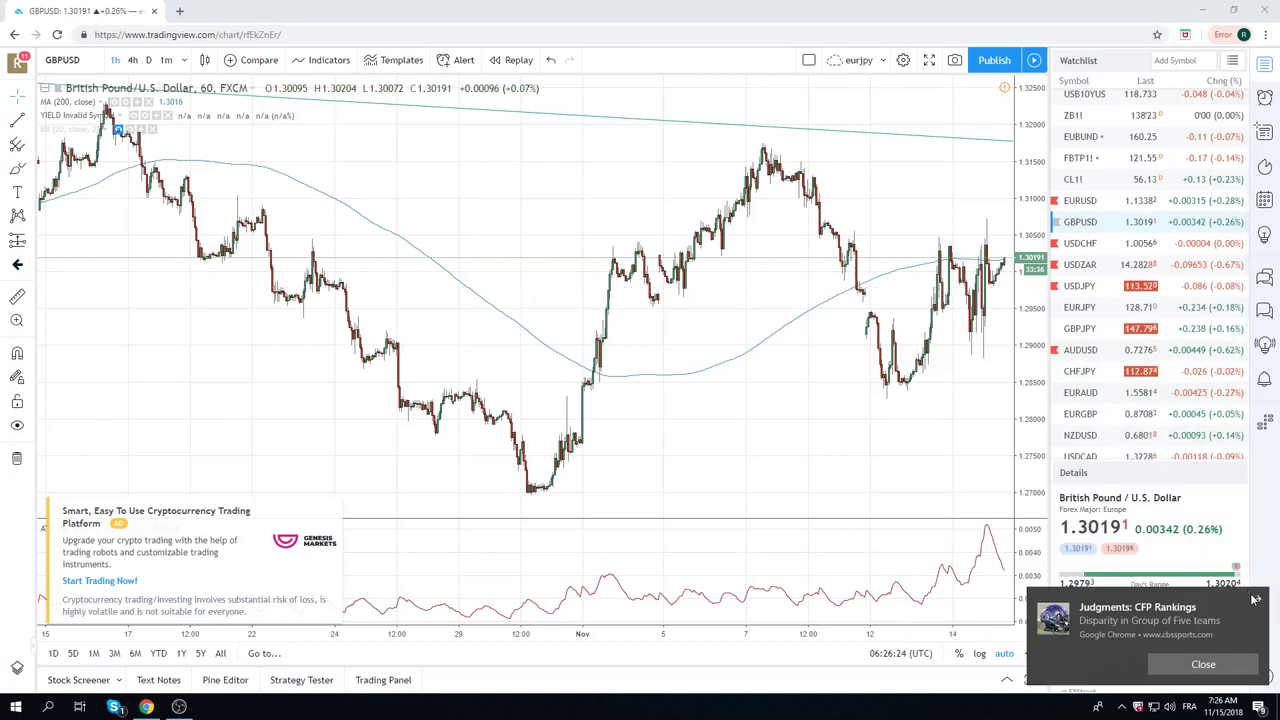
click(1255, 601)
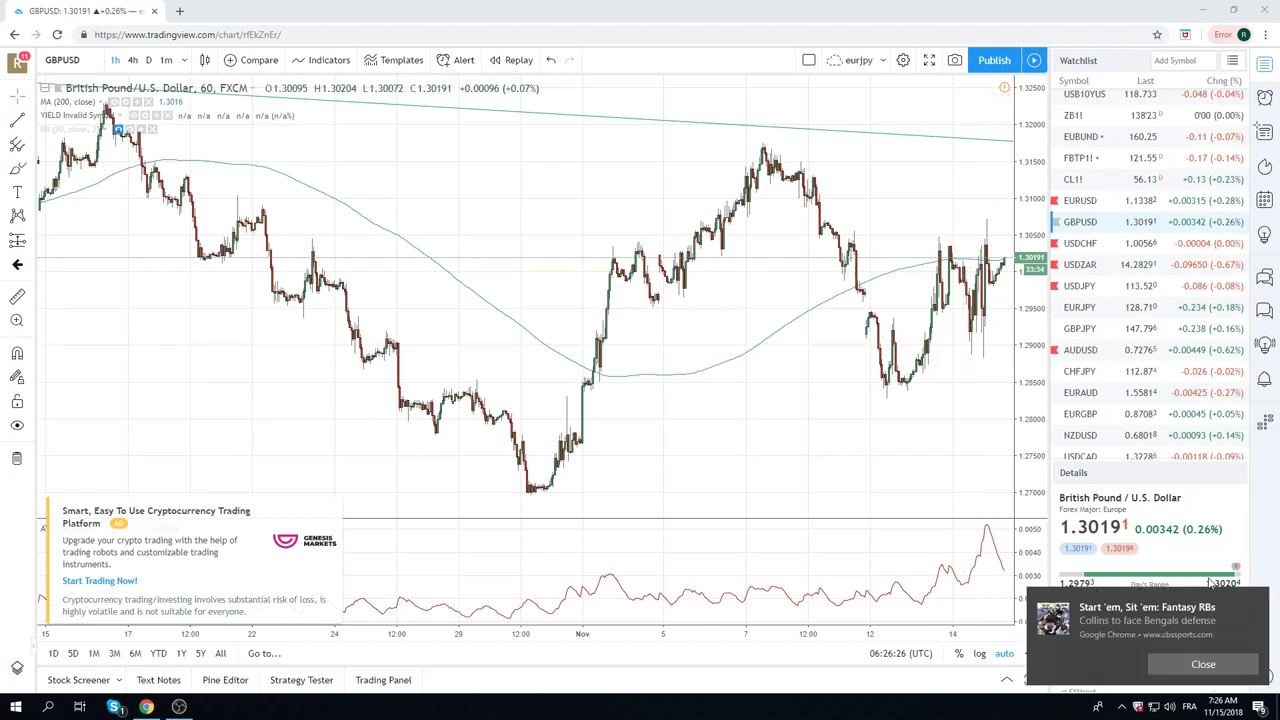
click(1254, 603)
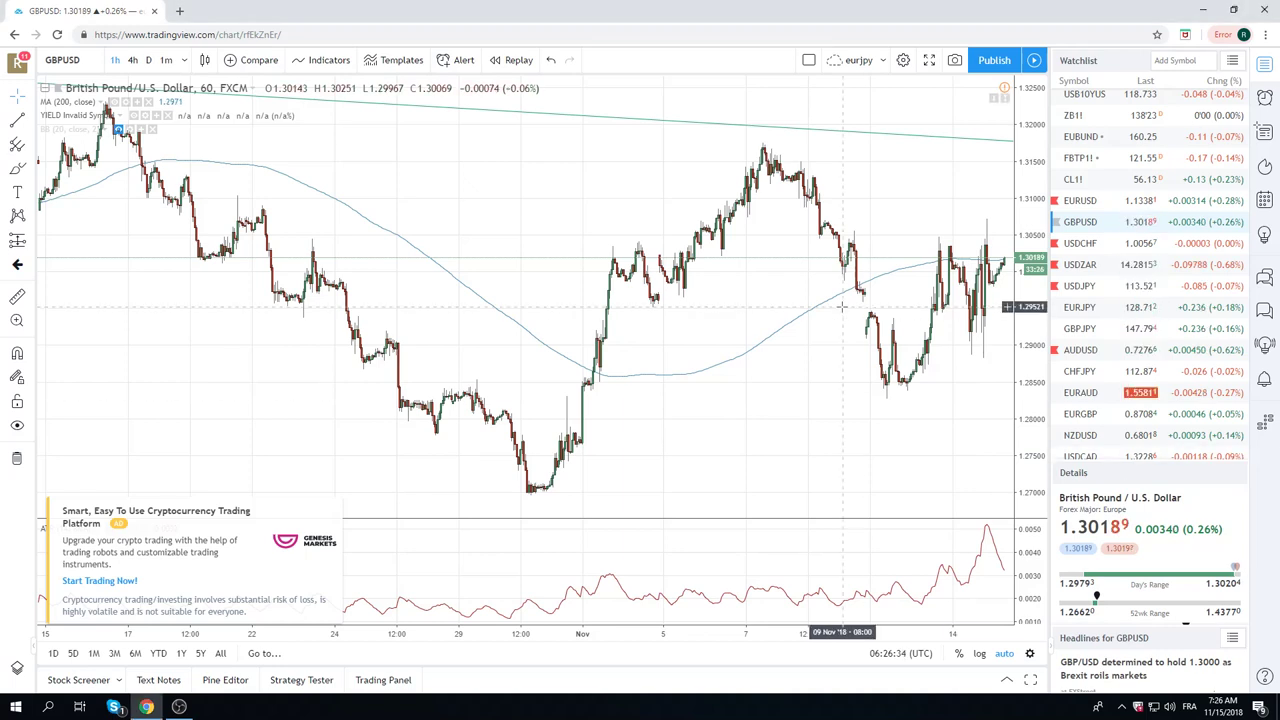
Zoom the GBPUSD hourly chart to about November 6–15 with wider candles.
scroll(830, 307, up, 5)
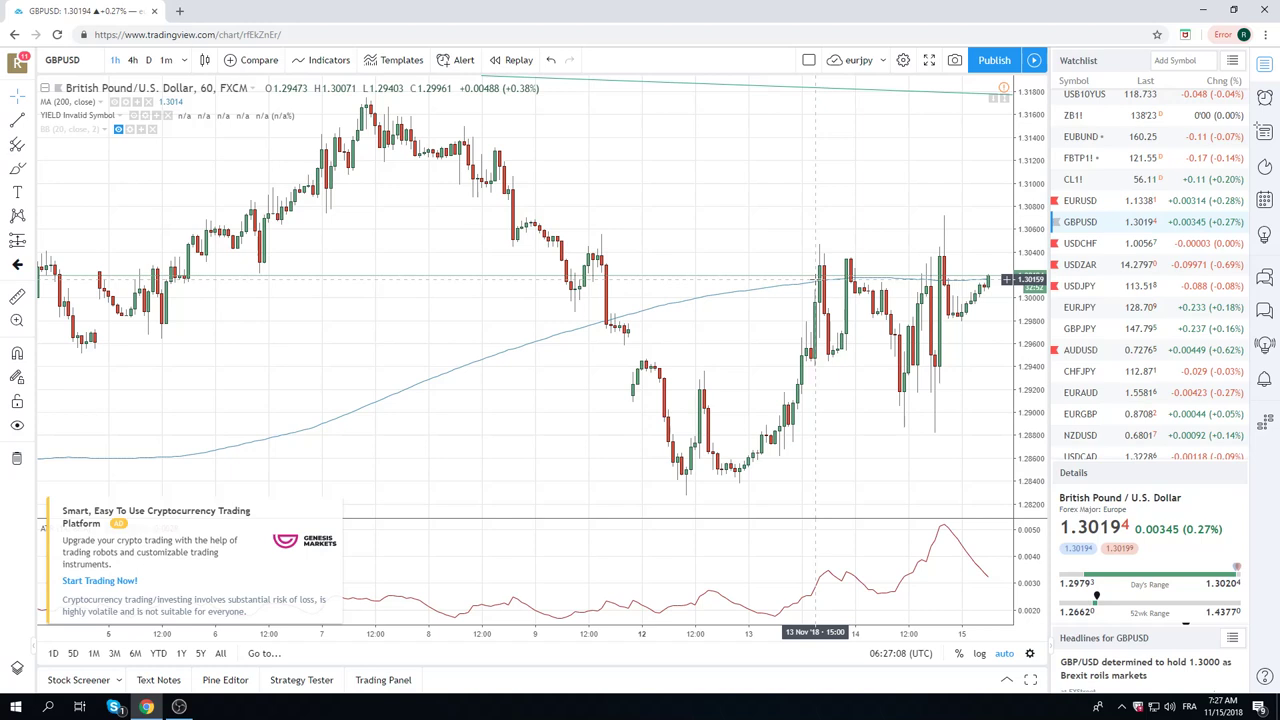
scroll(1082, 250, down, 2)
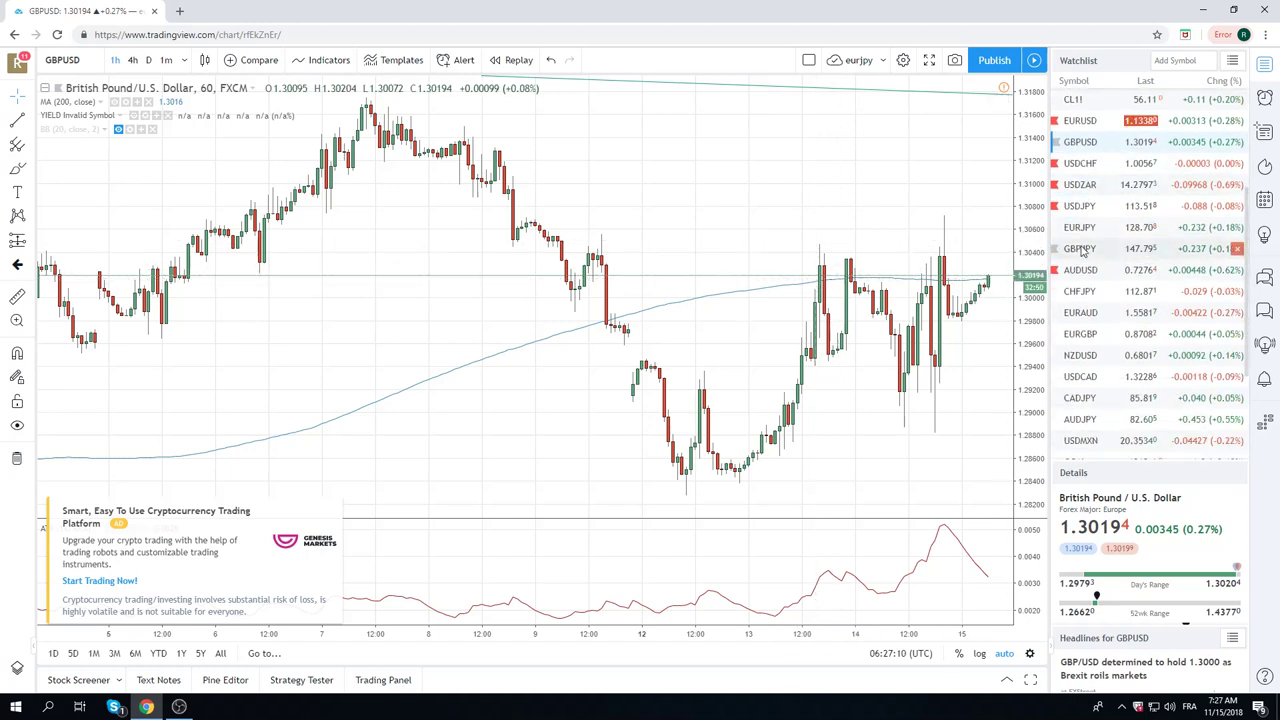
scroll(1082, 250, up, 2)
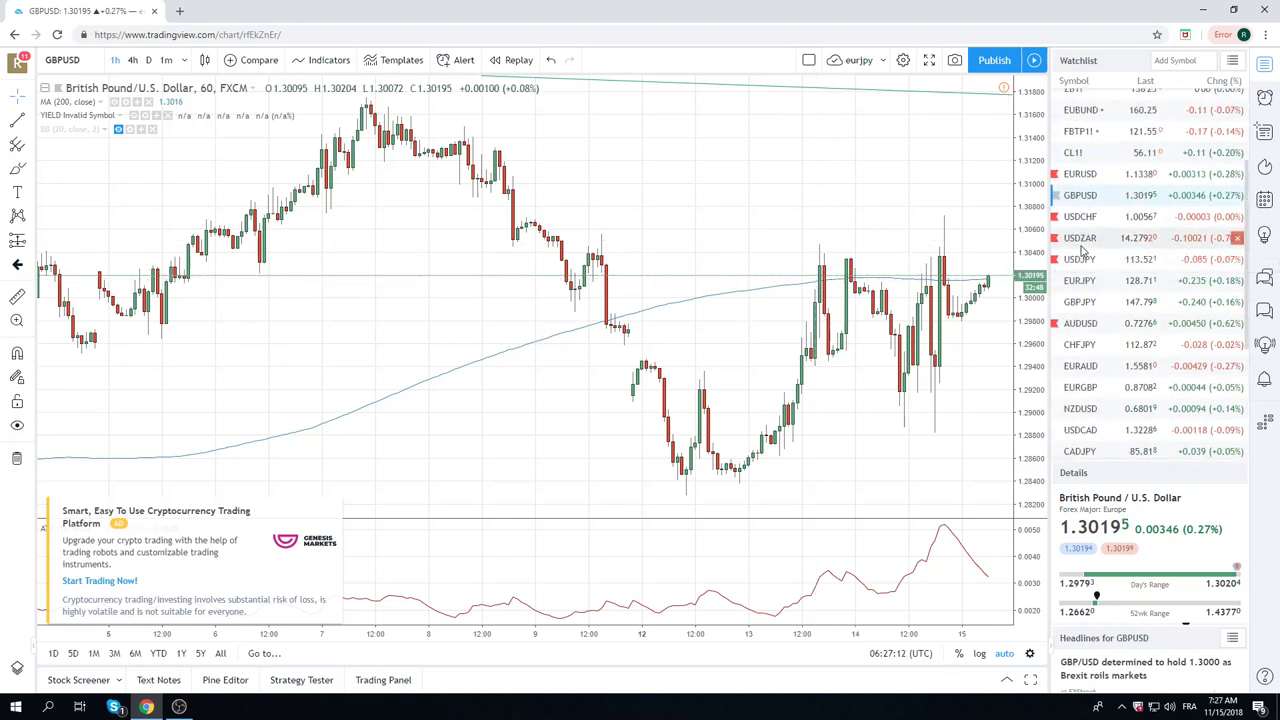